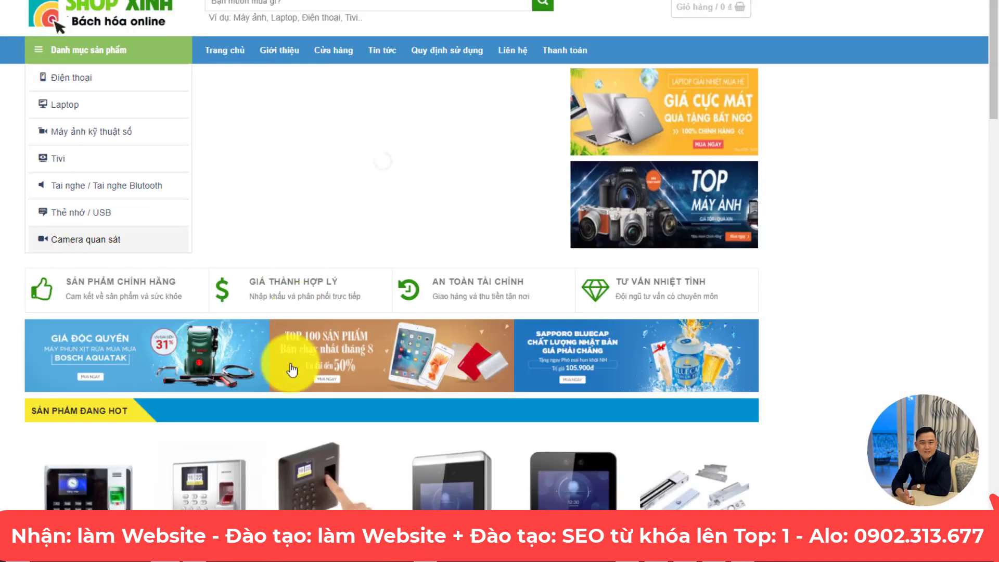
Look over the shop's home page down to the products in the SẢN PHẨM ĐANG HOT section
scroll(251, 386, "down", 2)
scroll(250, 382, "down", 2)
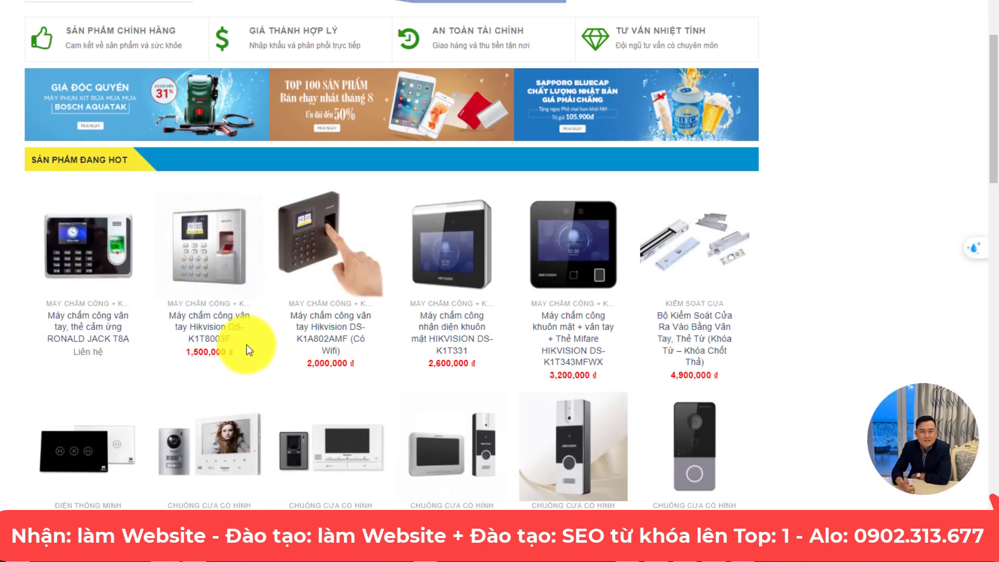
scroll(101, 136, "down", 1)
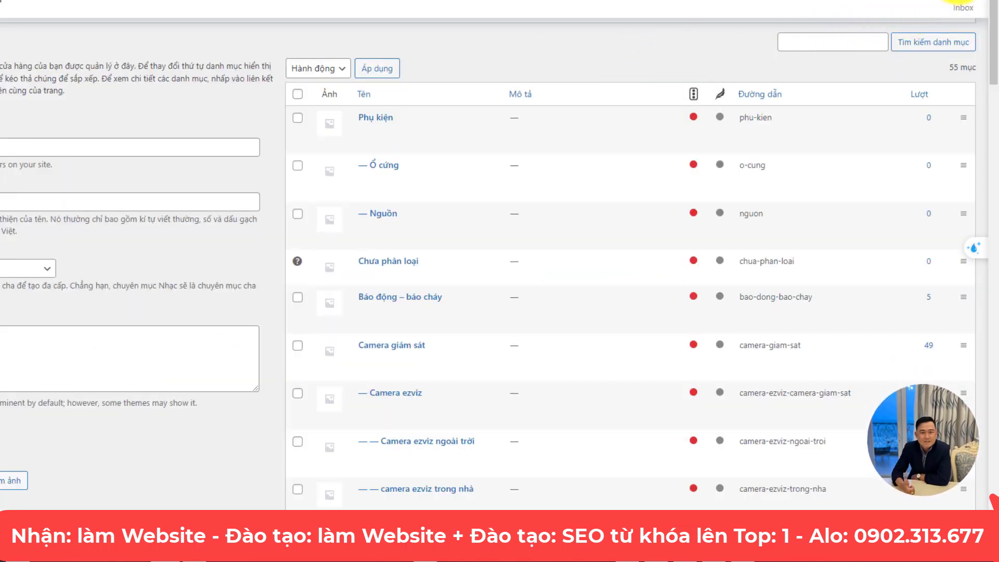
Log out of the site admin and log back in with the account's username and password
mouse_move(931, 7)
left_click(913, 46)
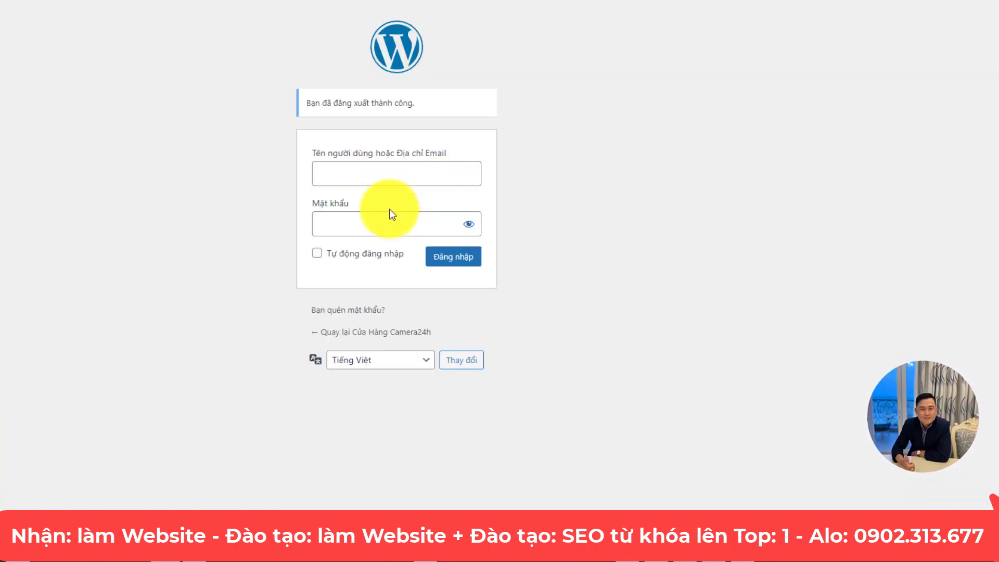
left_click(397, 176)
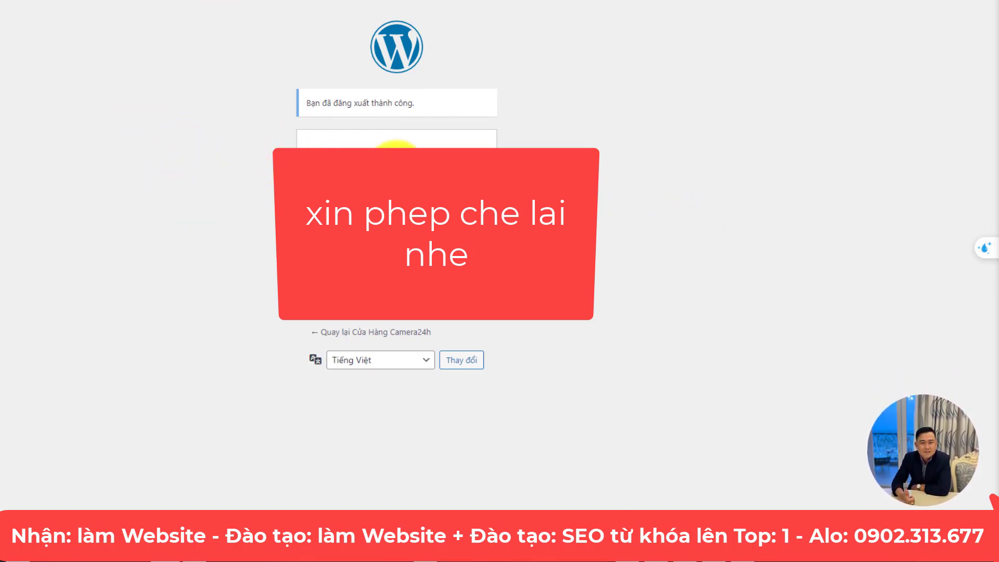
left_click(397, 159)
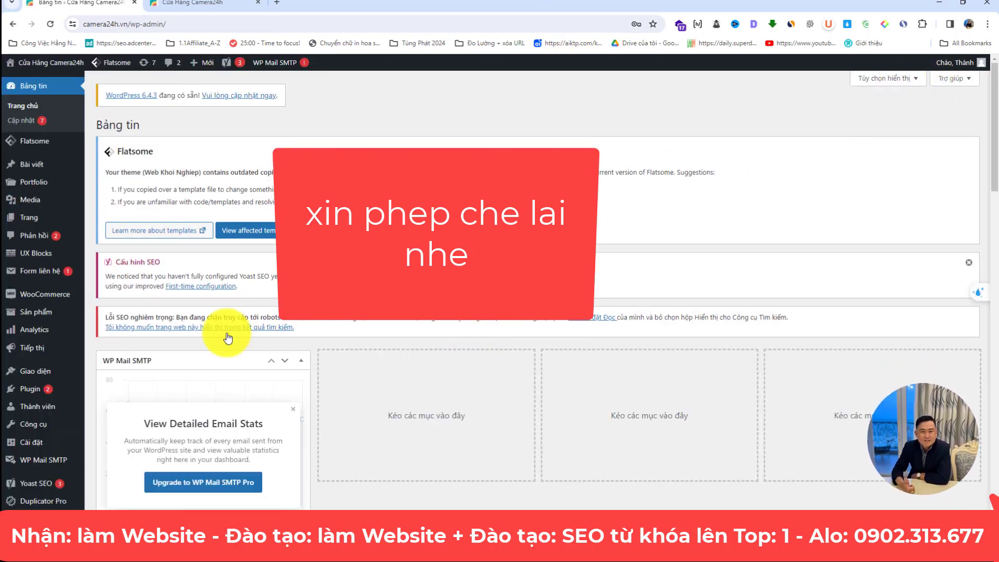
Open the product categories (Danh mục) management page
mouse_move(35, 314)
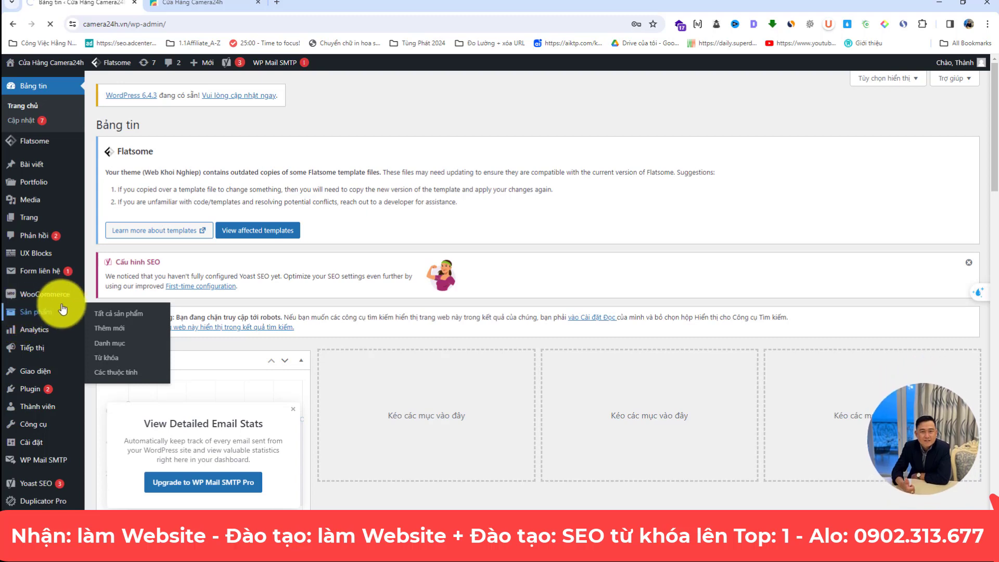
left_click(41, 311)
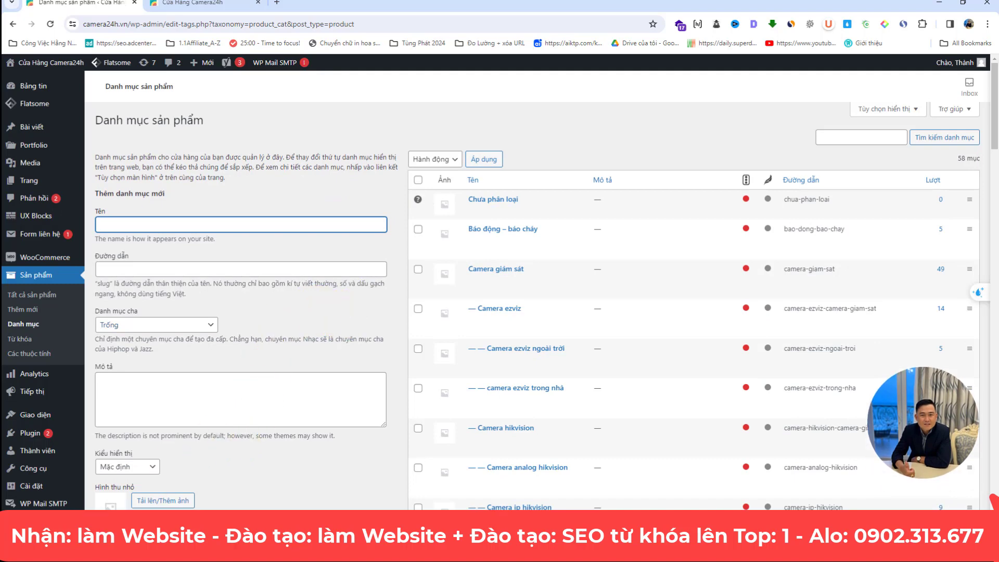
Switch to File Explorer and check which subcategory folders the phụ kiện folder in danh mục sản phẩm (1) contains
left_click(74, 551)
left_click(315, 136)
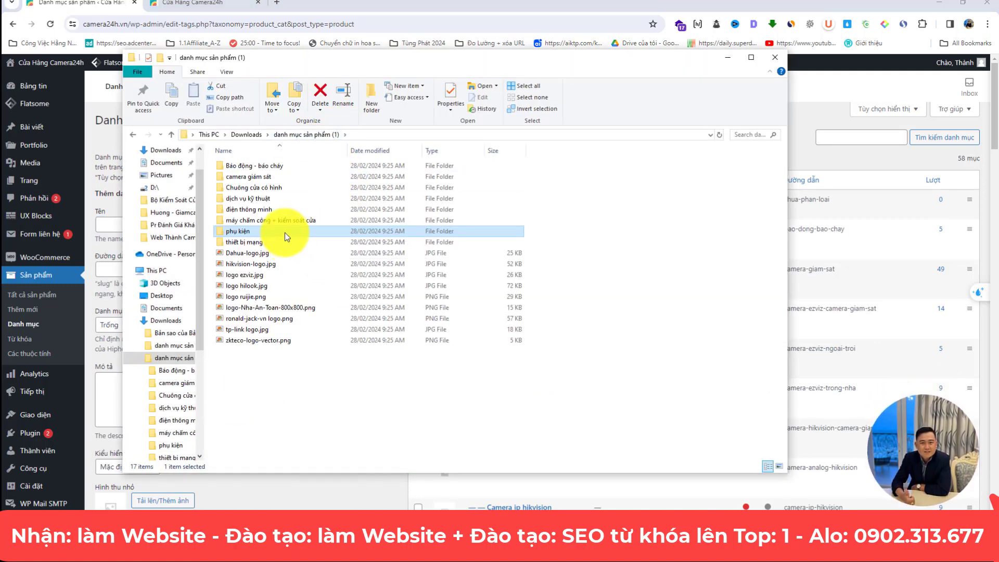
double_click(285, 232)
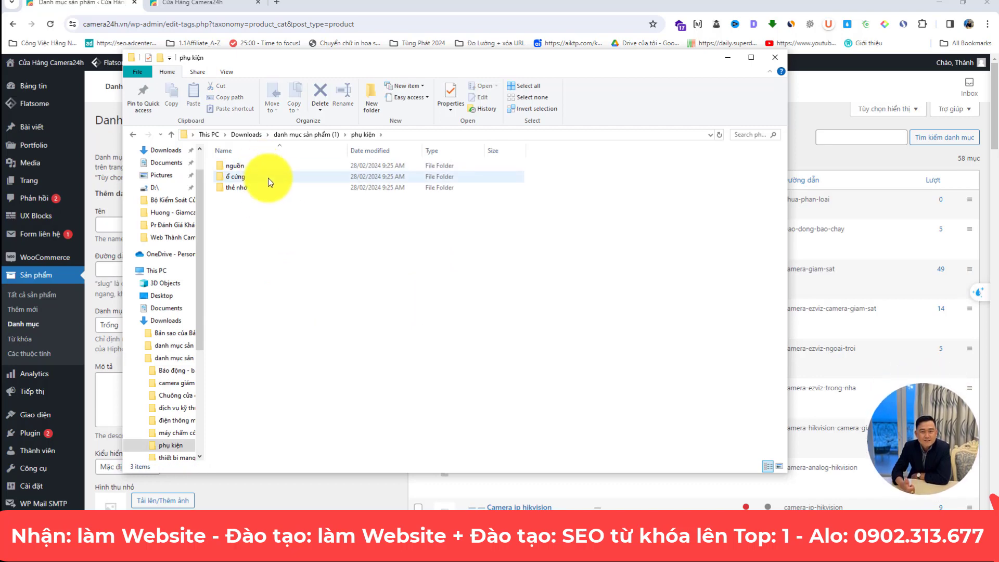
left_click(729, 58)
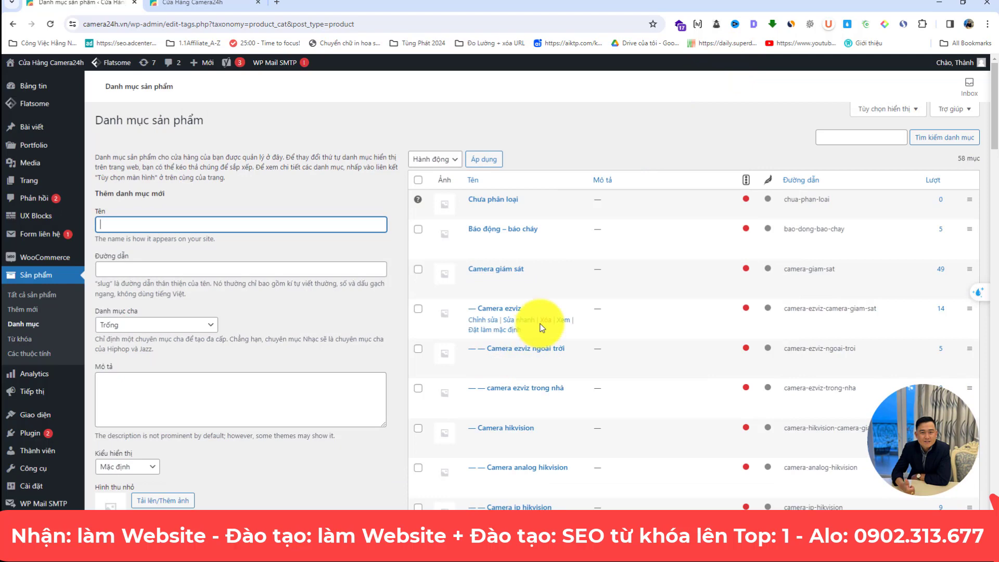
Delete the existing product categories Phụ kiện, Nguồn and Ổ cứng, confirming each permanent deletion
scroll(542, 328, "down", 15)
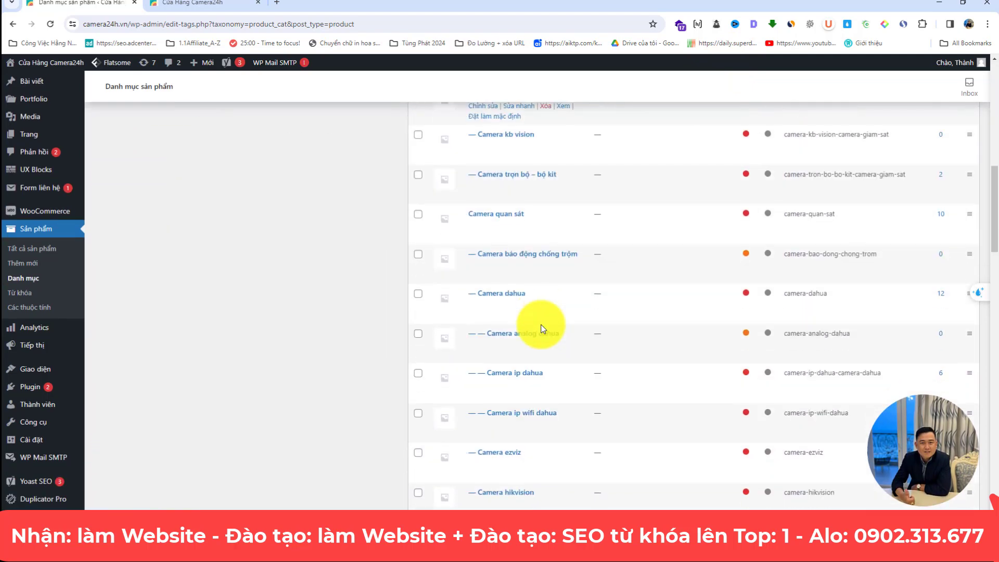
scroll(541, 328, "down", 12)
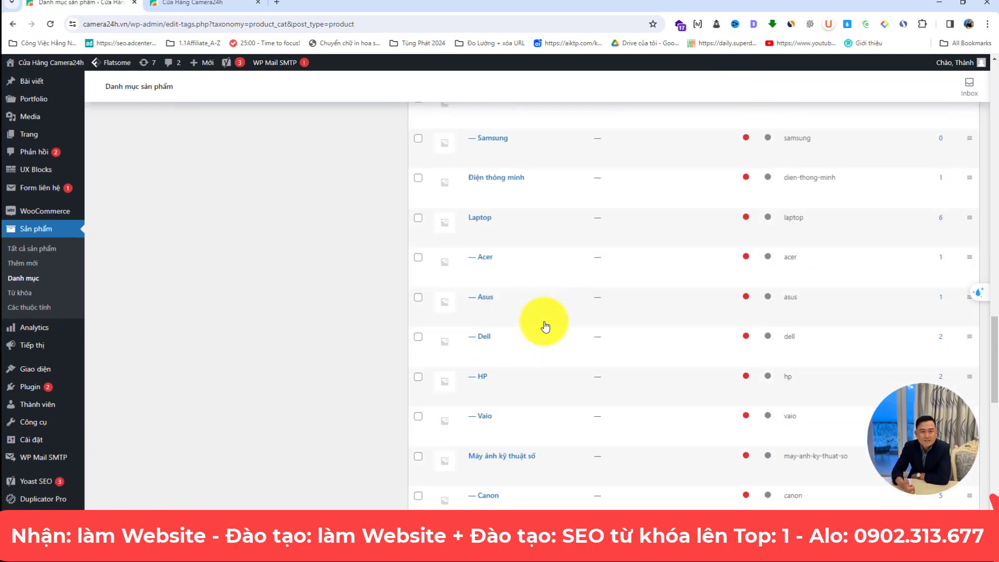
scroll(547, 326, "down", 8)
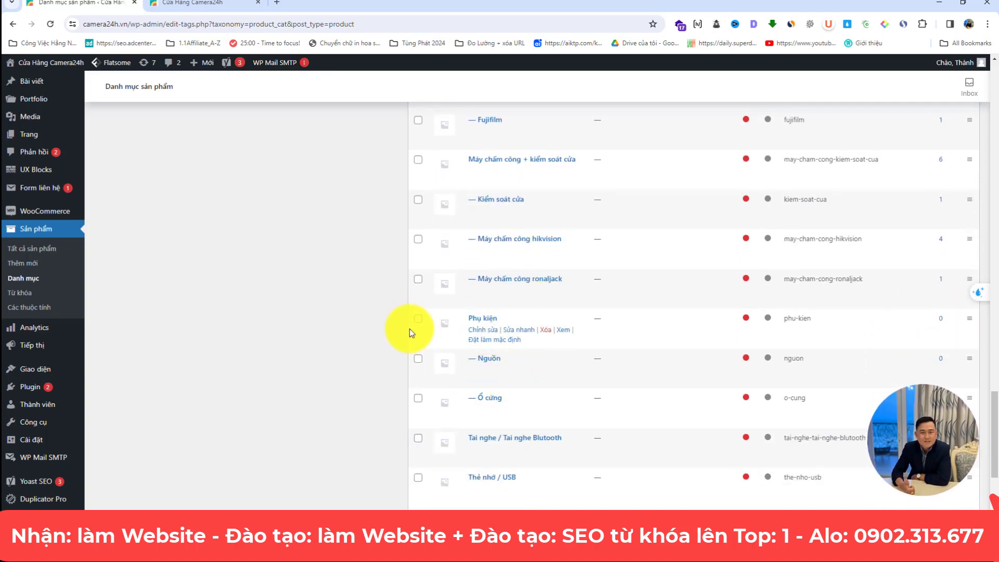
left_click(546, 332)
left_click(547, 109)
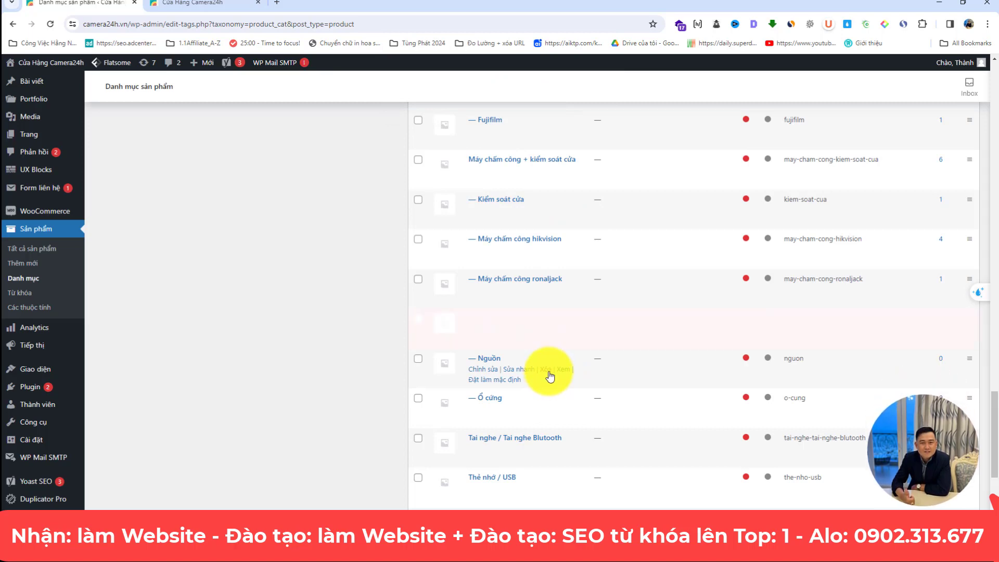
left_click(546, 331)
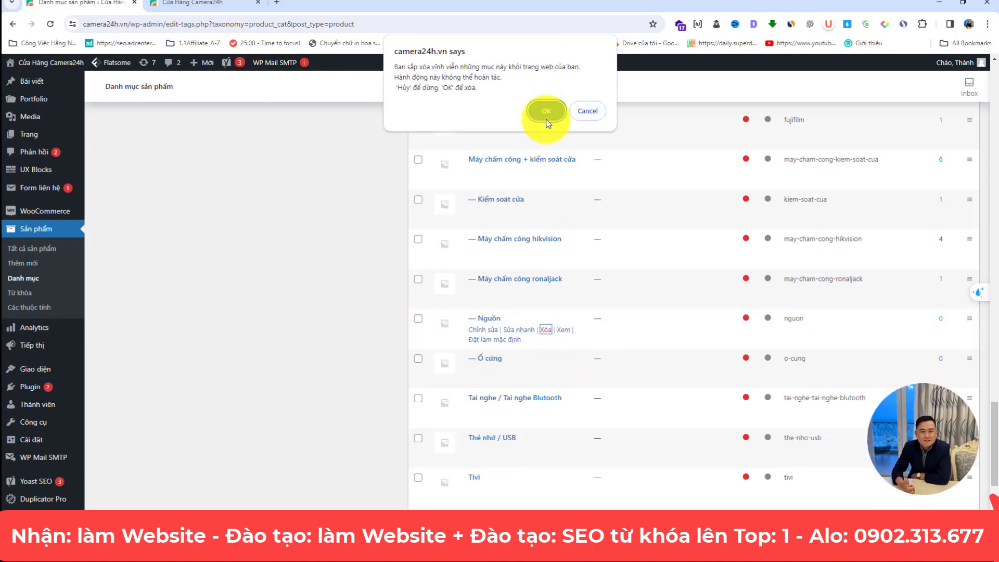
left_click(546, 106)
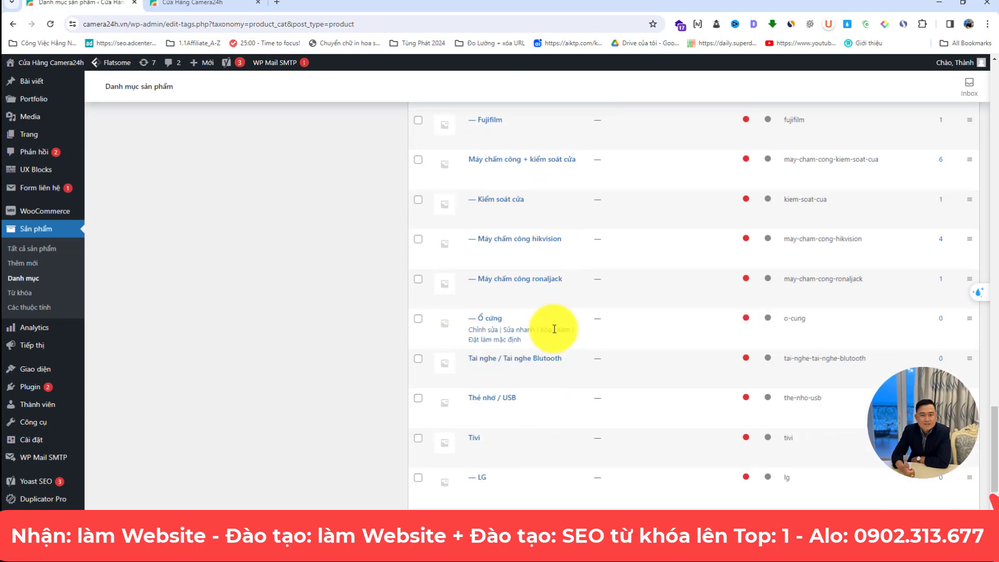
left_click(545, 331)
left_click(545, 107)
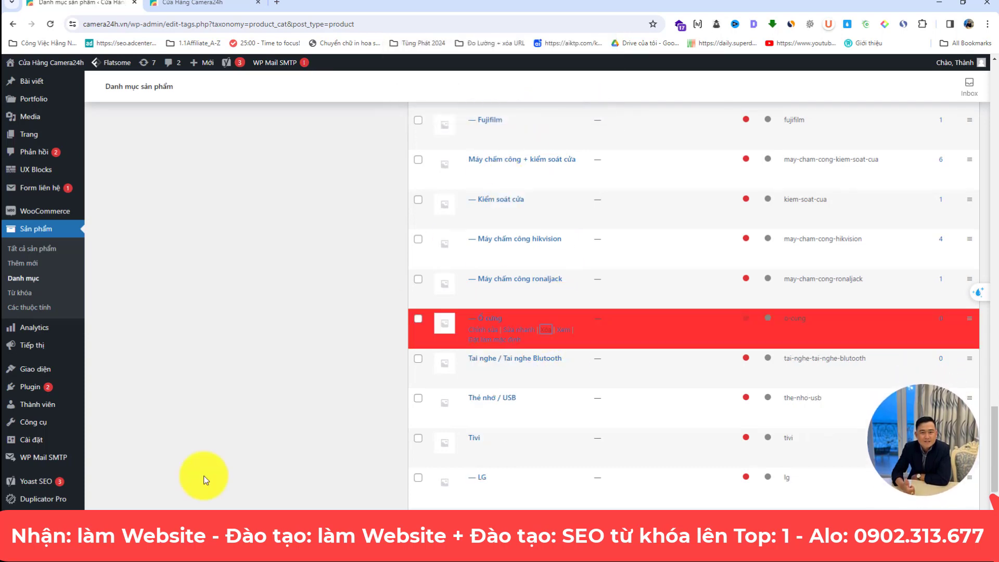
Switch to File Explorer, recheck the phụ kiện folder's contents and select its name text in danh mục sản phẩm (1)
key("alt+Tab")
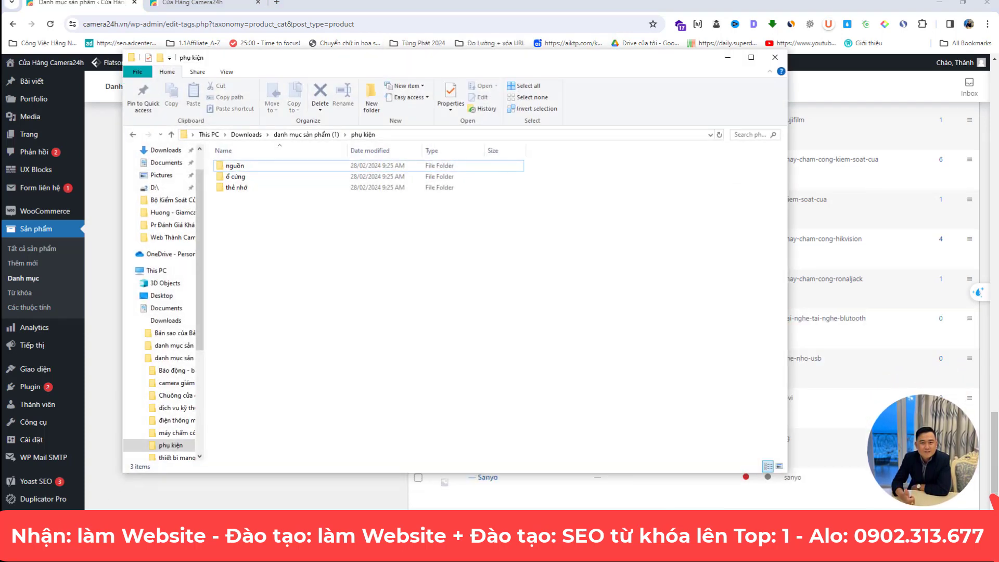
left_click(307, 130)
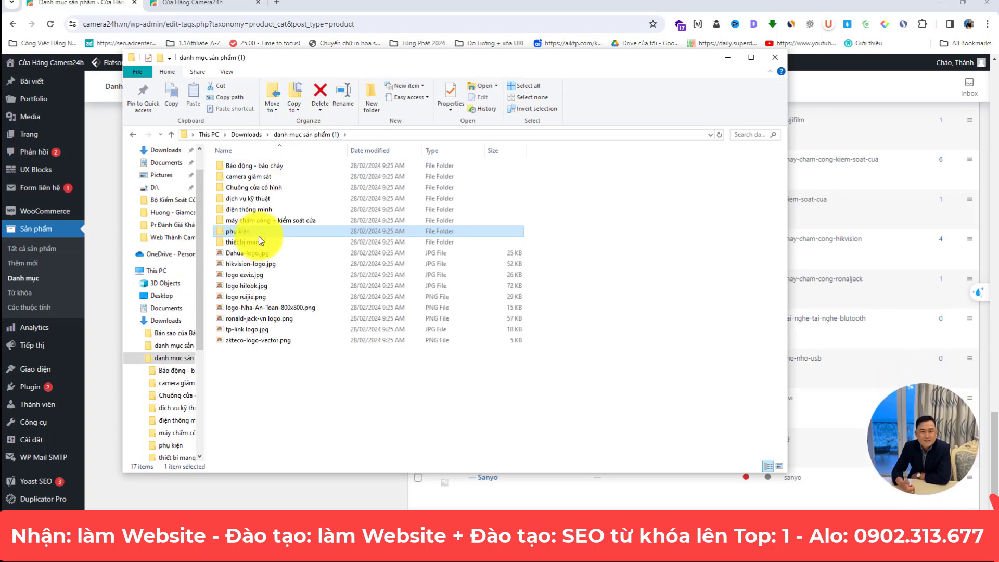
double_click(259, 231)
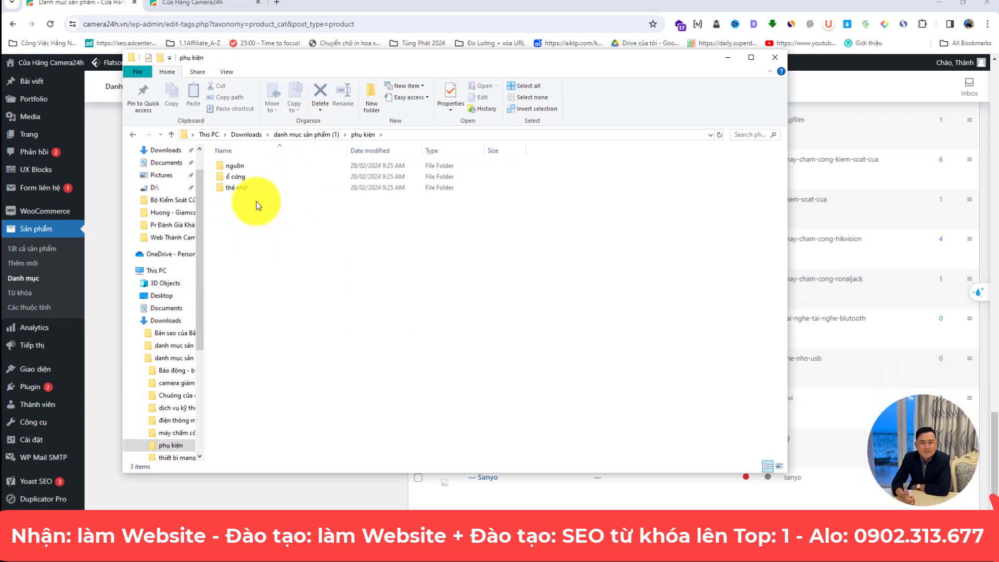
left_click(299, 135)
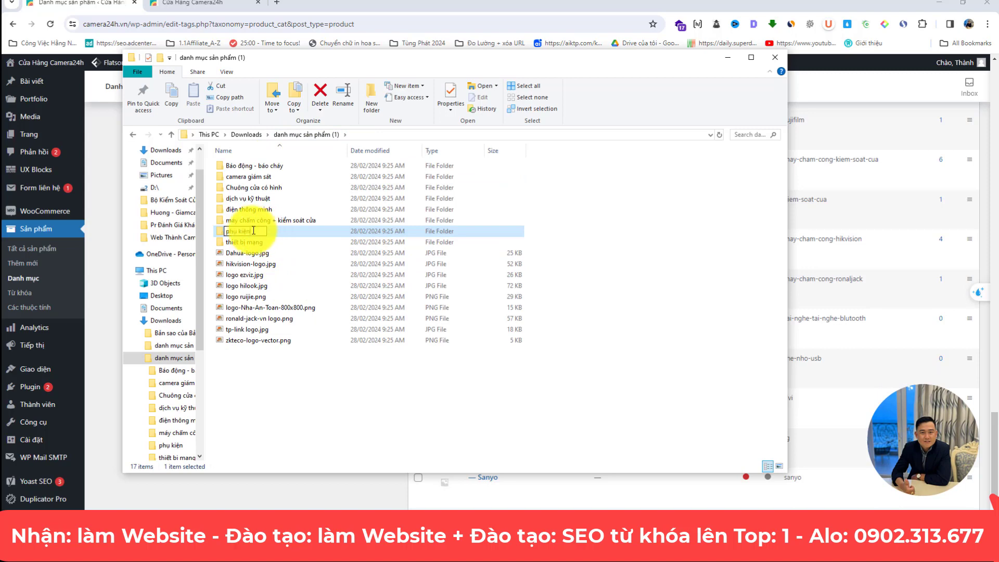
left_click(238, 232)
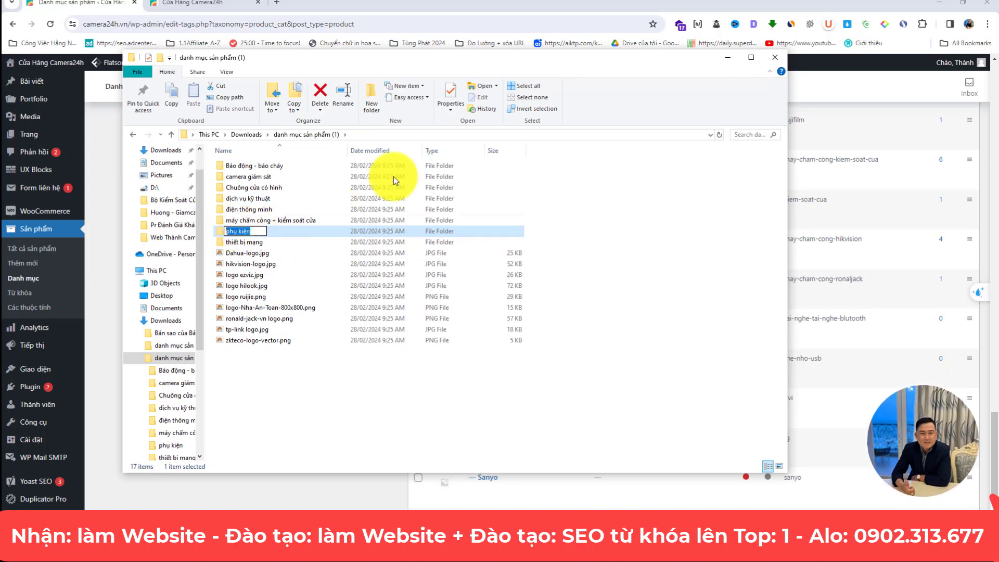
left_click(727, 58)
Reload the product categories page and enter Phụ kiện as the new category's name, leaving the slug empty
left_click(27, 285)
scroll(433, 355, "up", 10)
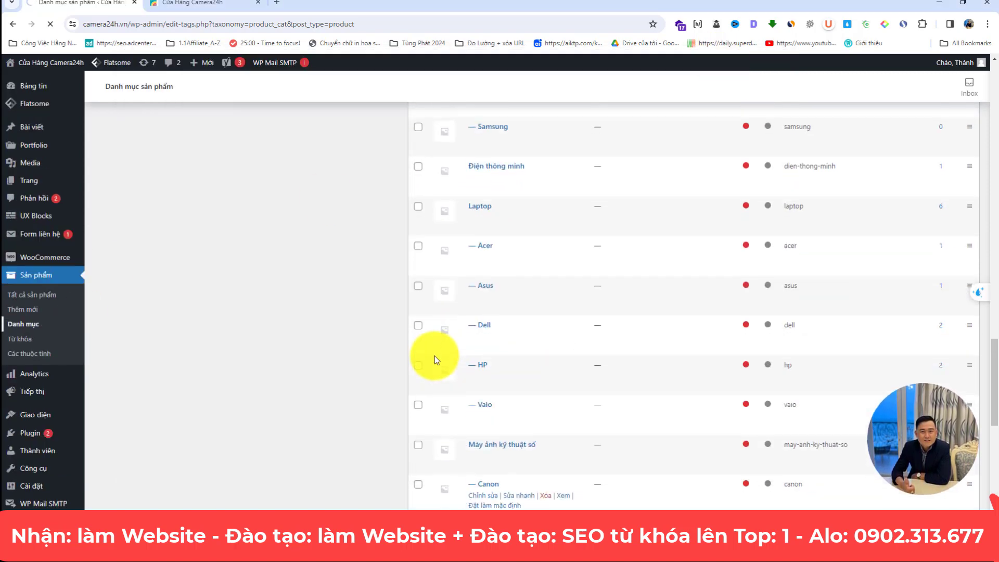
scroll(418, 374, "up", 5)
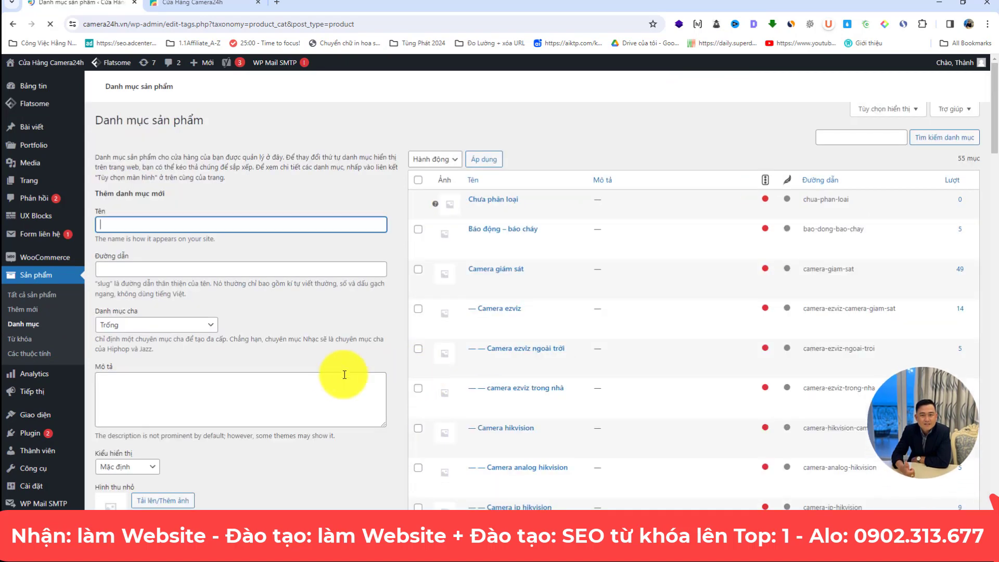
left_click(133, 223)
key("Down")
key("Return")
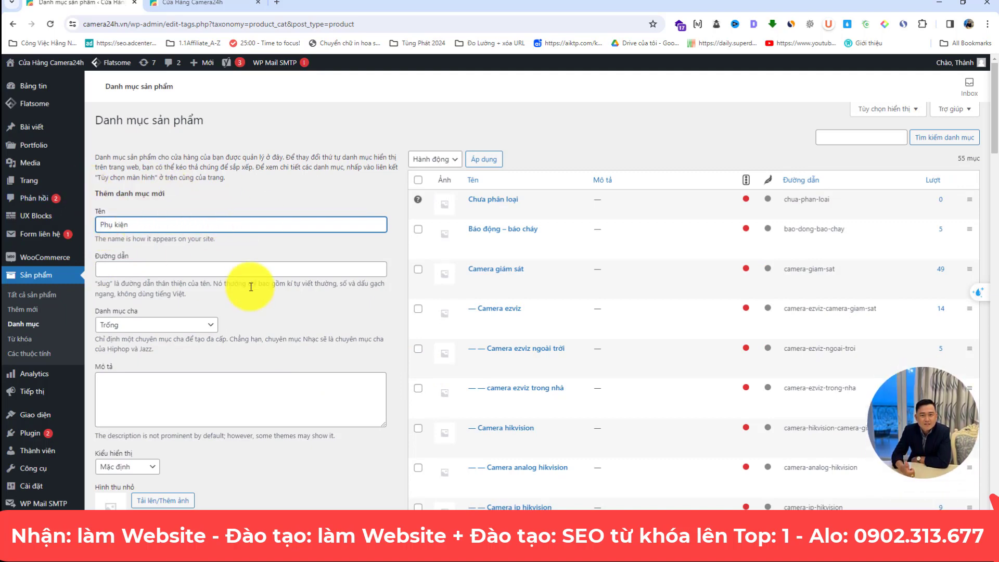
left_click(262, 268)
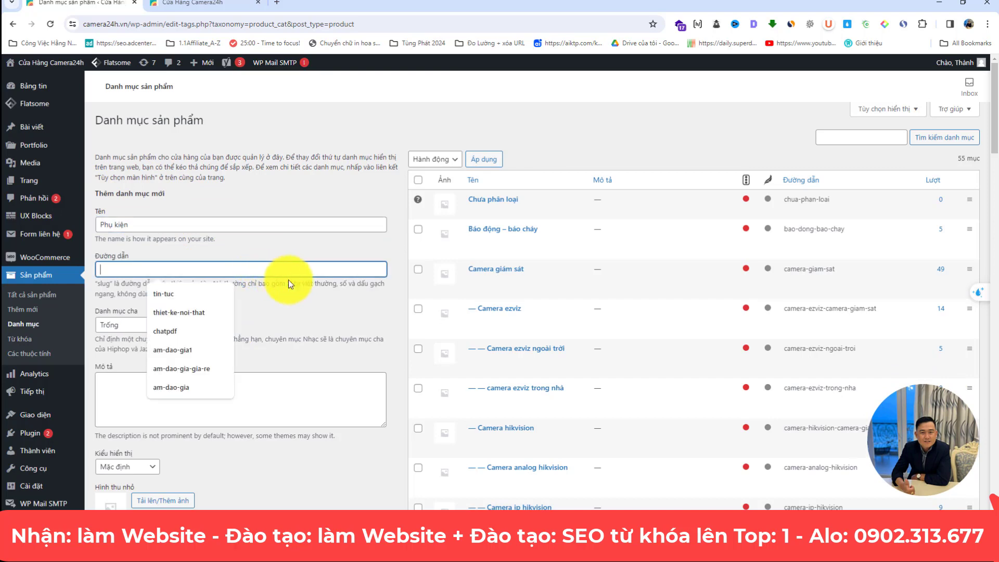
left_click(151, 226)
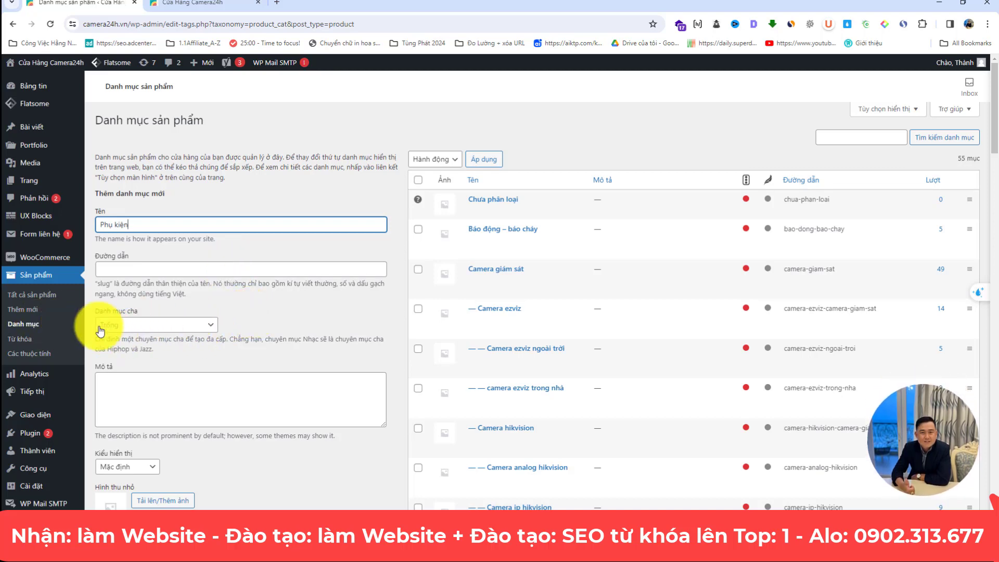
Keep the parent category set to Trống and add the new Phụ kiện category
left_click(140, 327)
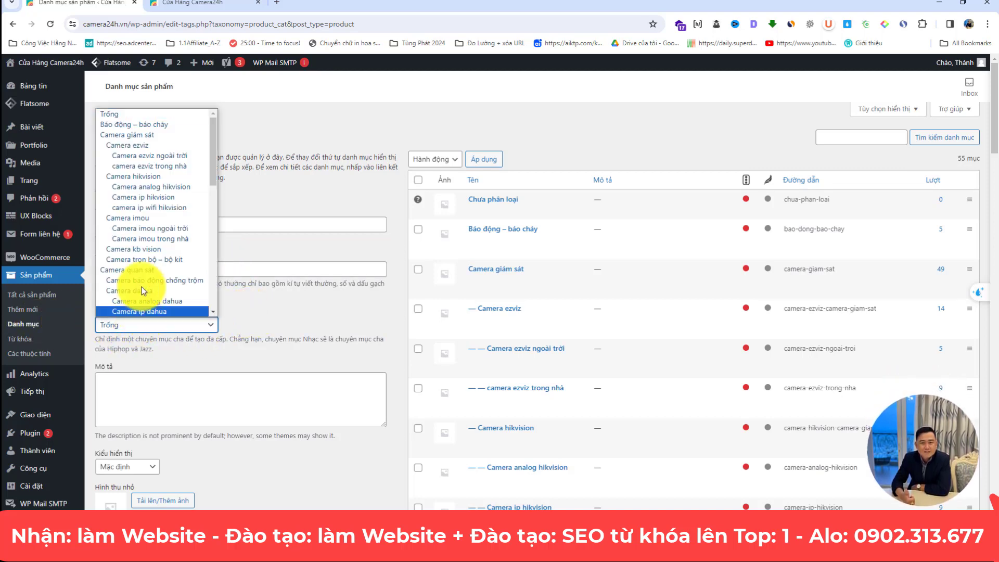
left_click(136, 112)
scroll(245, 397, "down", 2)
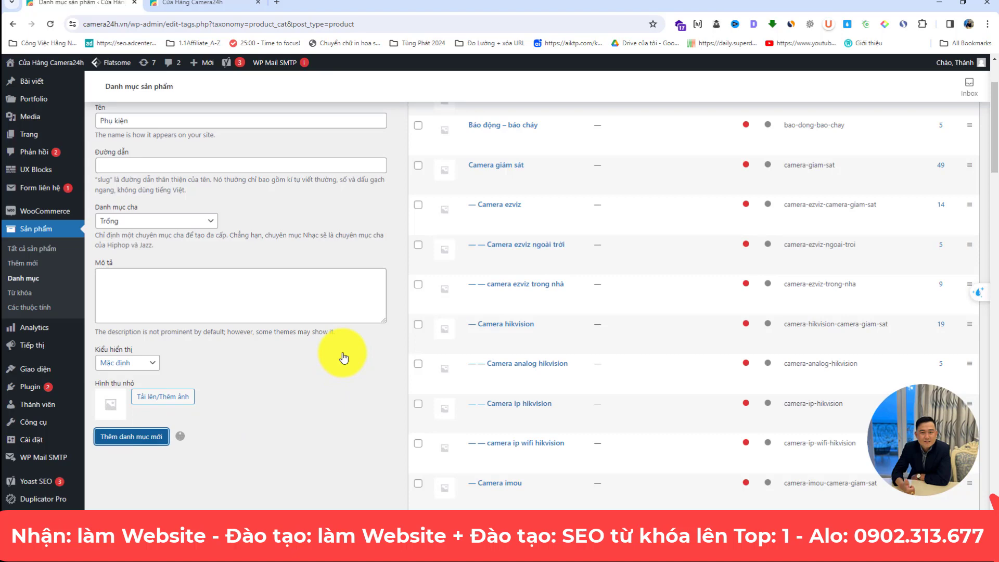
scroll(473, 319, "up", 3)
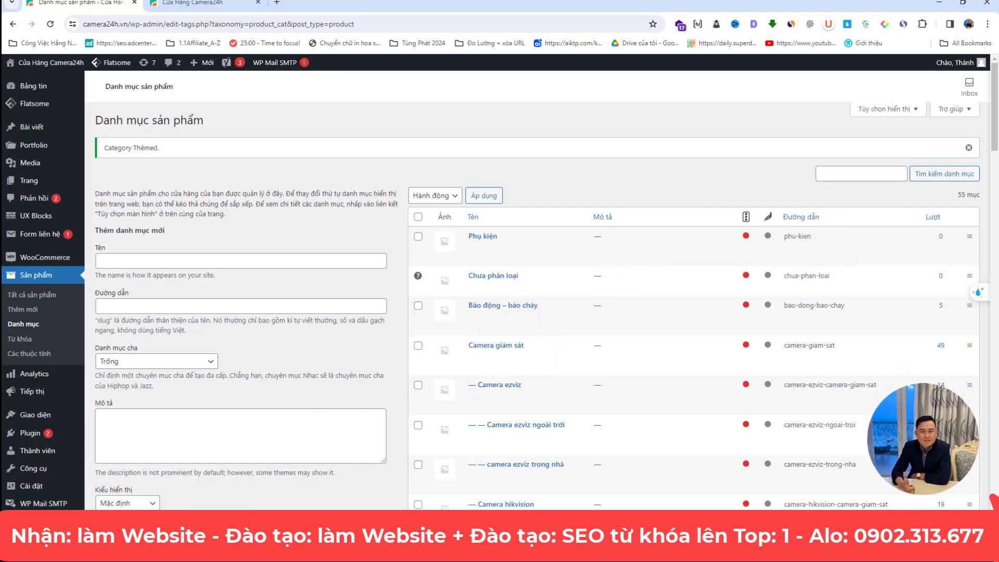
Switch to File Explorer and copy the name of the nguồn subfolder inside the phụ kiện folder
key("alt+Tab")
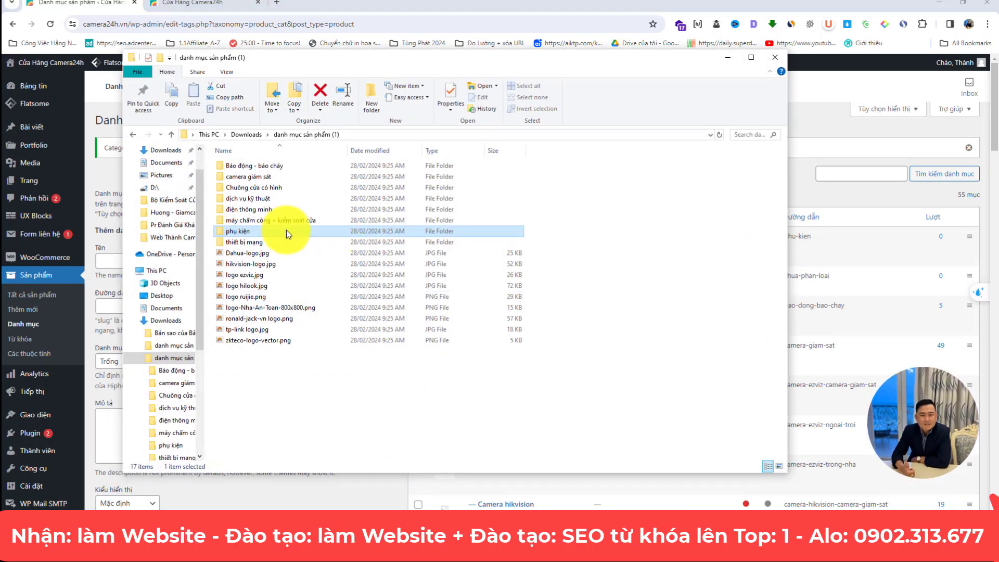
double_click(286, 230)
left_click(249, 169)
key("F2")
key("ctrl+c")
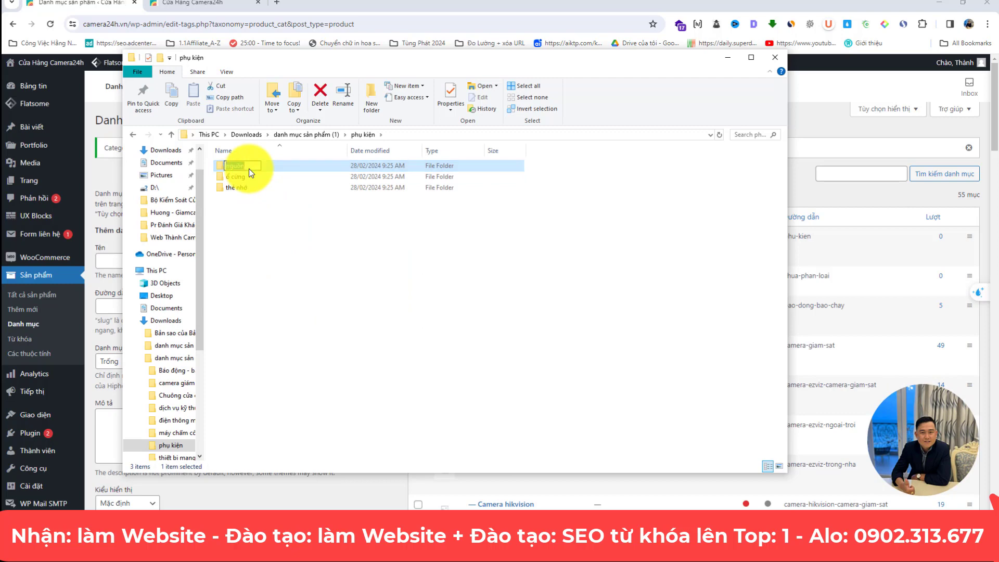
left_click(323, 167)
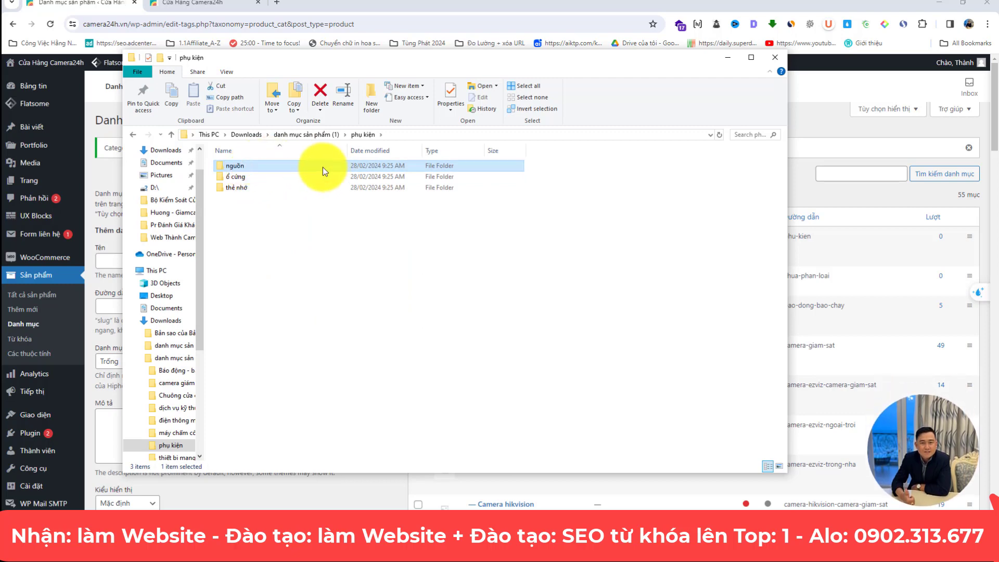
left_click(718, 56)
Return to the product categories page and enter Nguồn as the new category's name, leaving the slug empty
left_click(174, 260)
key("ctrl+v")
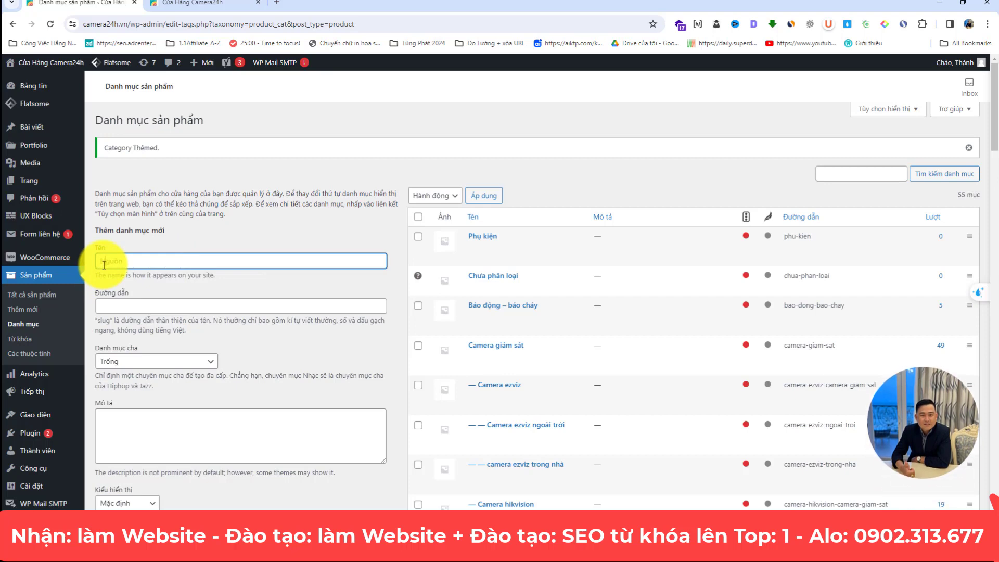
left_click(228, 306)
key("Tab")
scroll(263, 351, "down", 1)
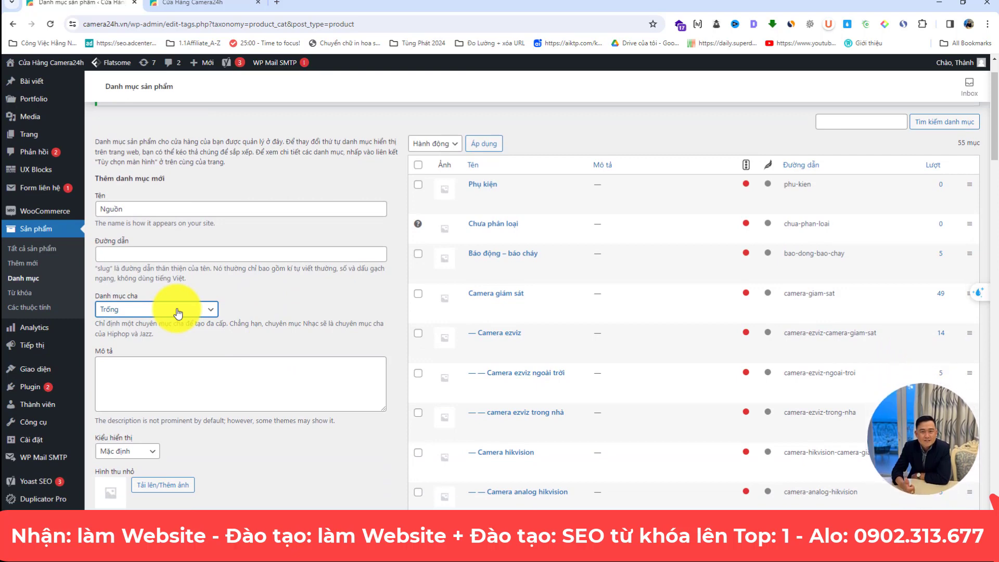
Set the parent category to Phụ kiện and add the new Nguồn subcategory
left_click(177, 313)
left_click(170, 329)
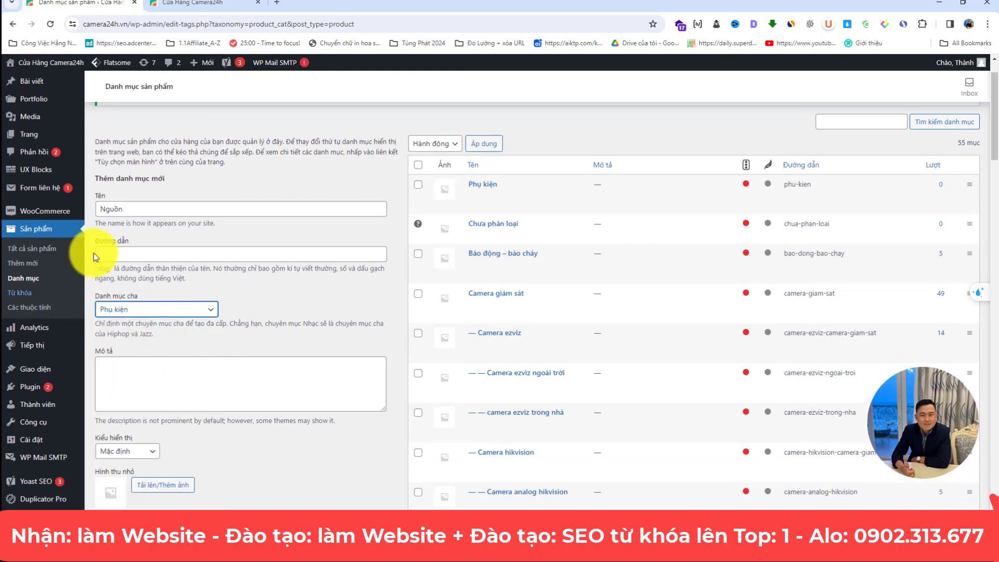
scroll(234, 385, "down", 2)
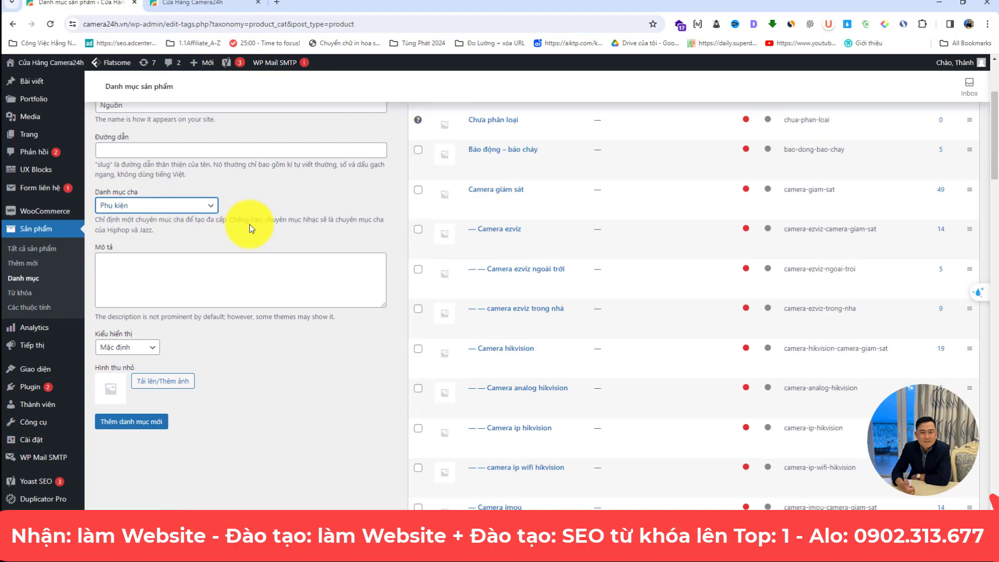
scroll(252, 229, "up", 2)
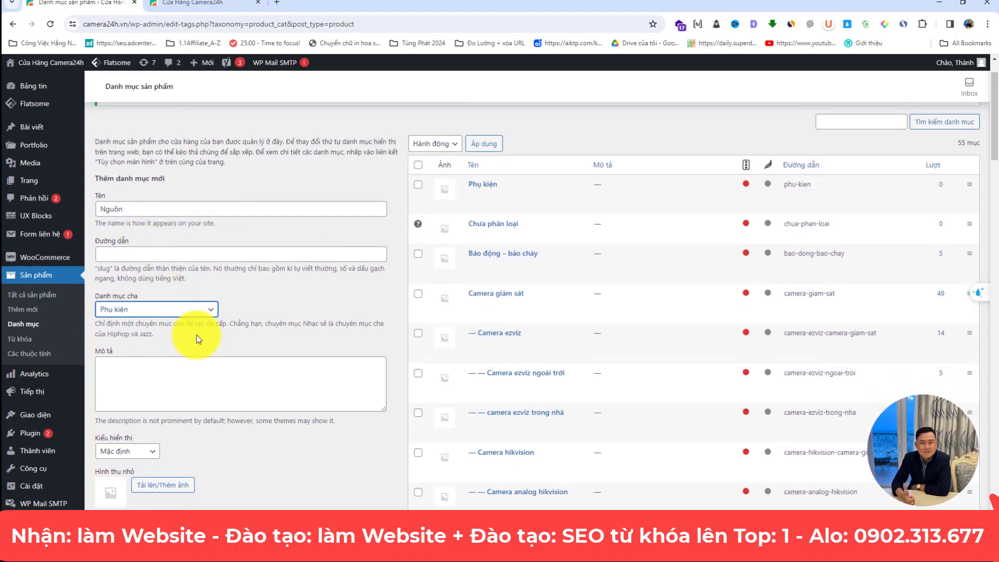
scroll(187, 416, "down", 2)
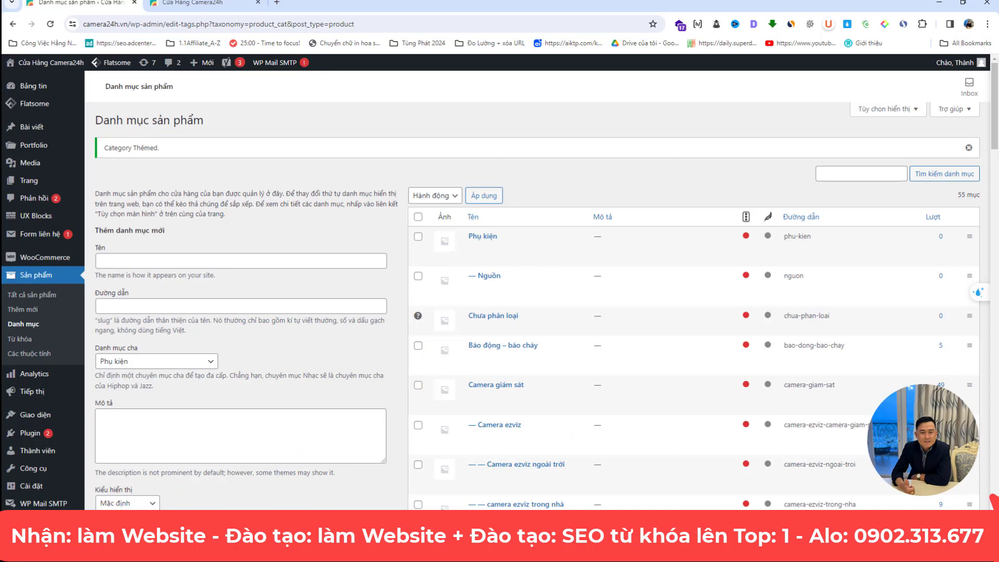
Switch to File Explorer and copy the name of the ổ cứng subfolder inside the phụ kiện folder
key("alt+Tab")
left_click(271, 177)
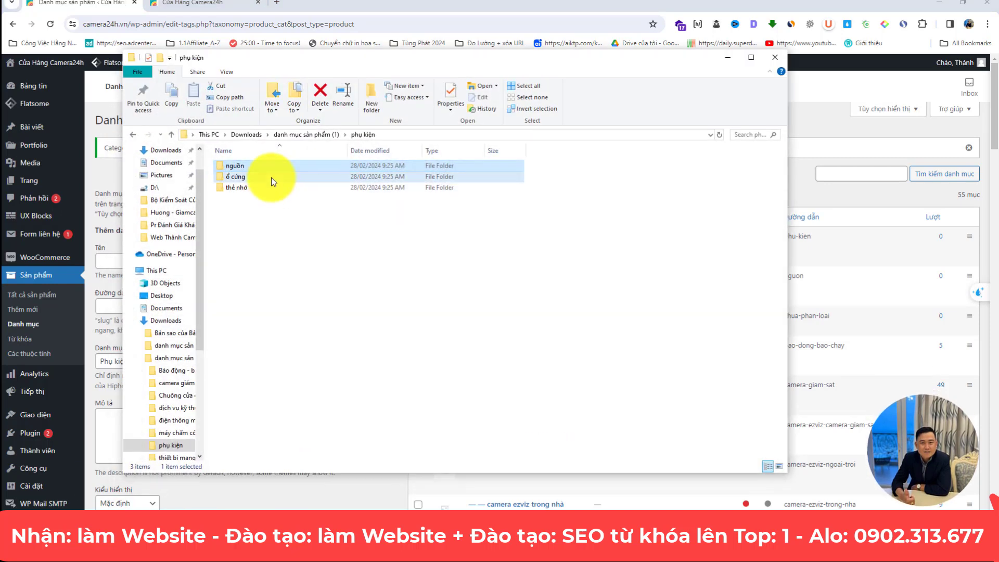
key("F2")
key("ctrl+c")
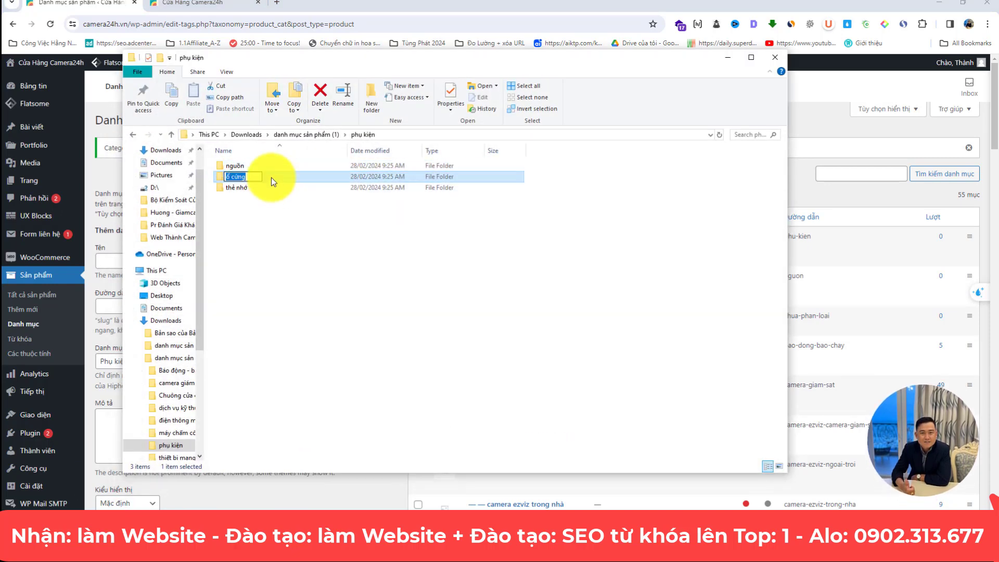
Return to the product categories page and add a category named Ổ cứng with an empty slug and Phụ kiện kept as its parent
left_click(728, 58)
left_click(156, 260)
key("ctrl+v")
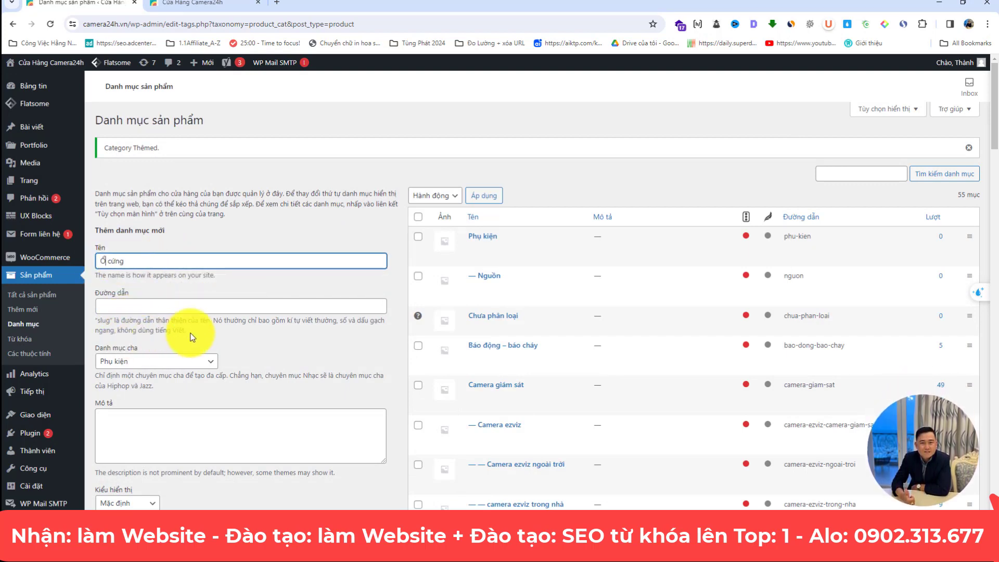
key("Tab")
key("Tab")
scroll(216, 401, "down", 2)
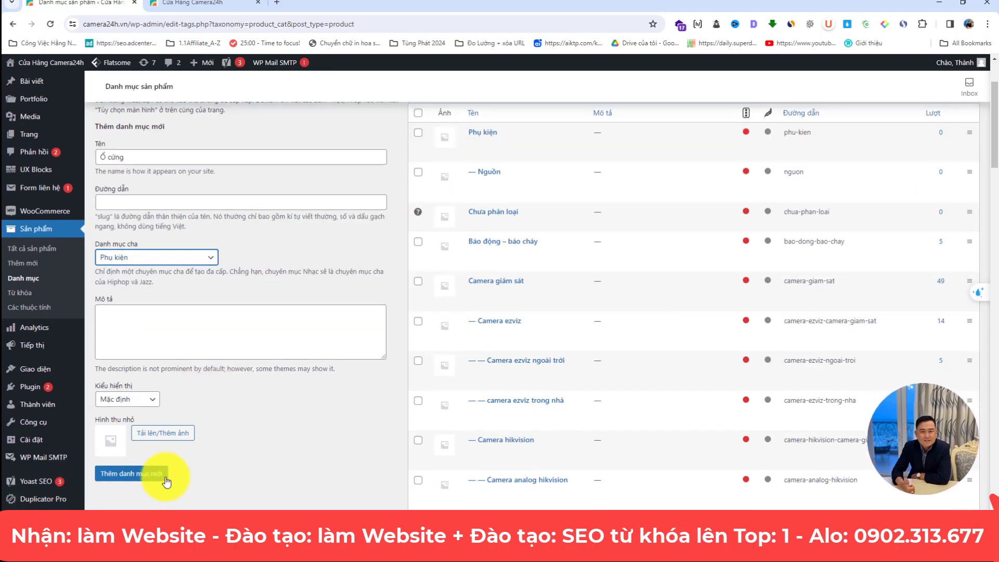
left_click(149, 473)
Switch to File Explorer and copy the name of the thẻ nhớ subfolder inside the phụ kiện folder
key("alt+Tab")
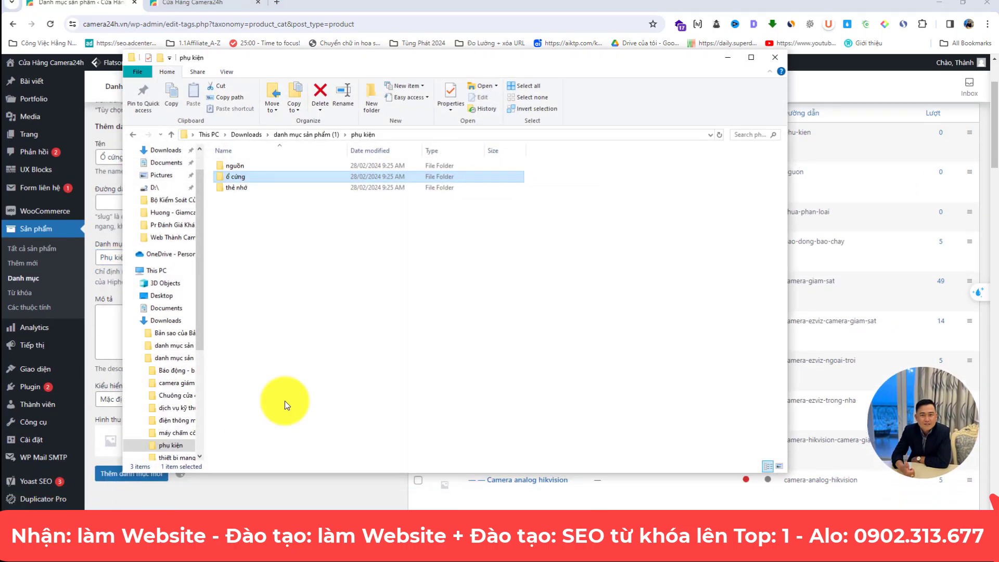
left_click(279, 192)
key("F2")
key("ctrl+c")
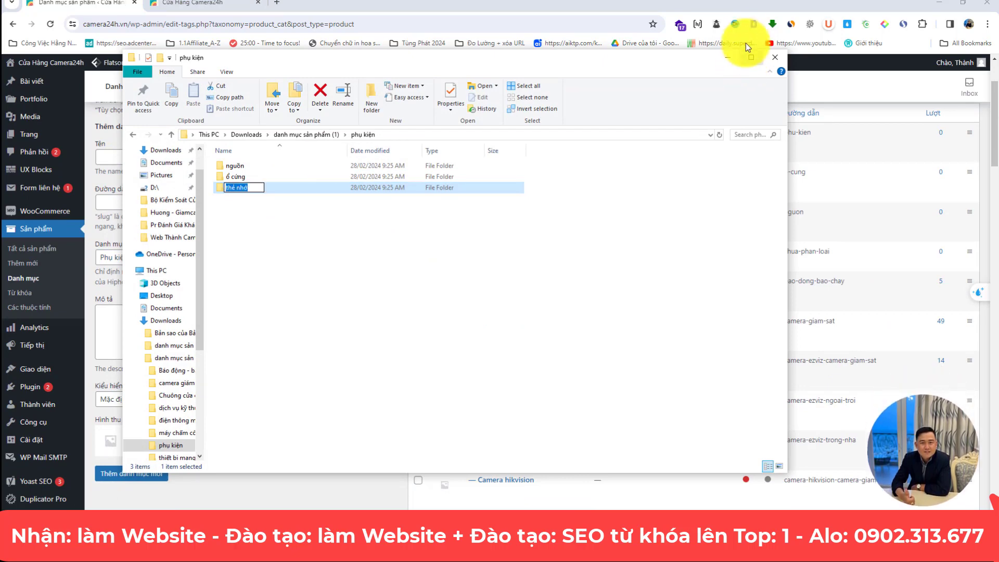
Return to the product categories page and enter Thẻ nhớ as the new category's name, leaving the slug empty
left_click(728, 58)
left_click(134, 156)
key("ctrl+v")
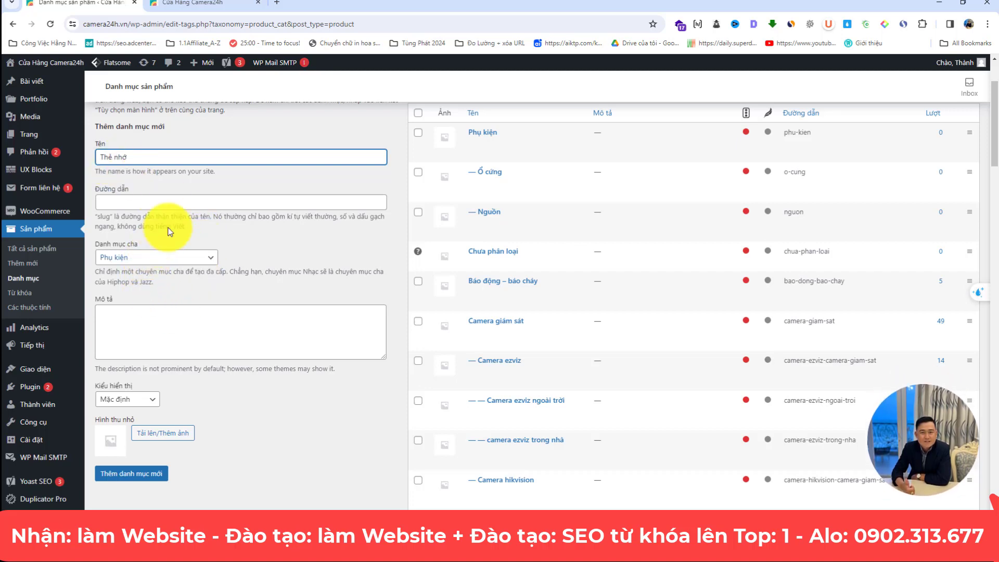
scroll(214, 285, "up", 1)
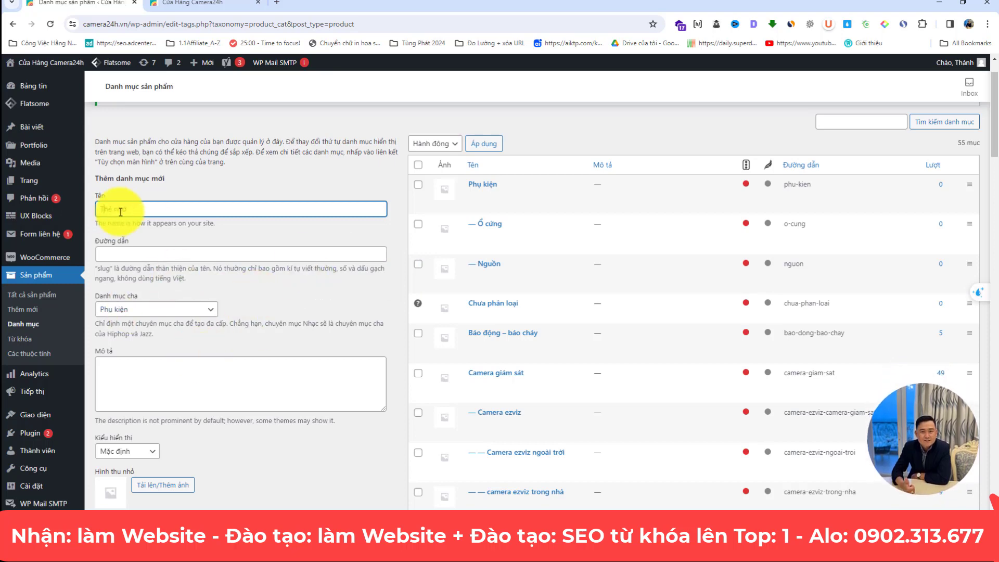
Keep Phụ kiện as the parent category and add the new Thẻ nhớ subcategory
left_click(186, 311)
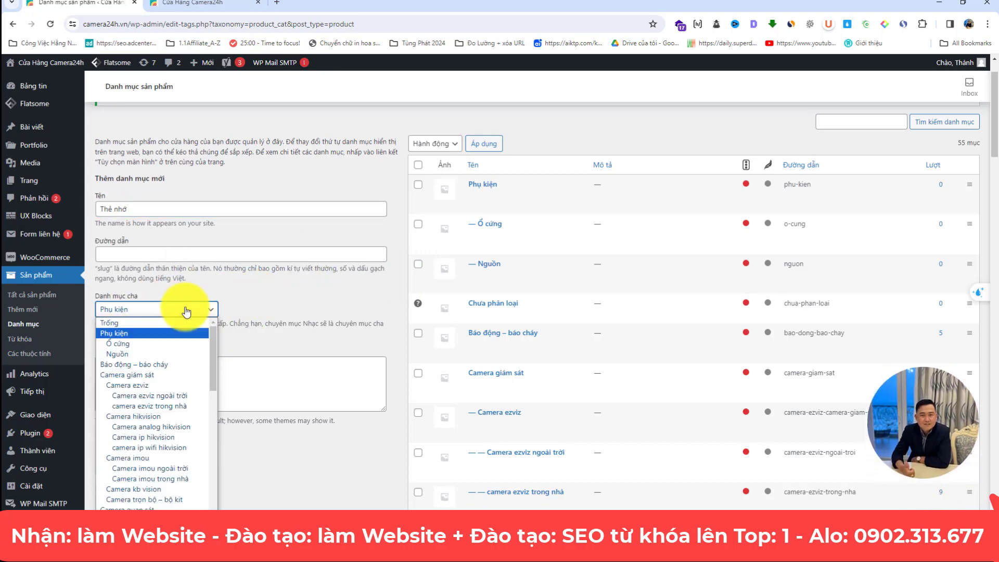
left_click(186, 311)
left_click(162, 311)
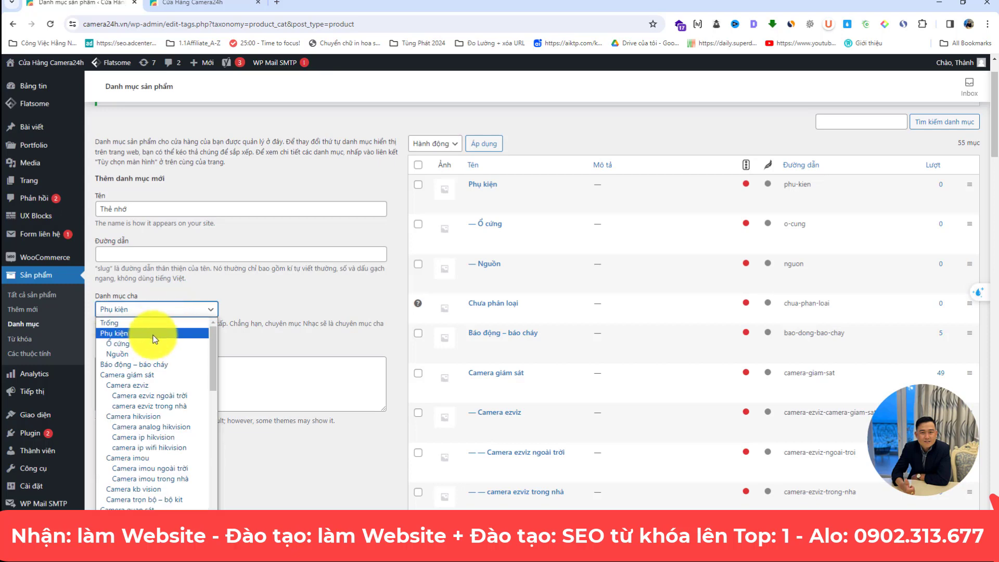
left_click(153, 334)
scroll(236, 389, "down", 2)
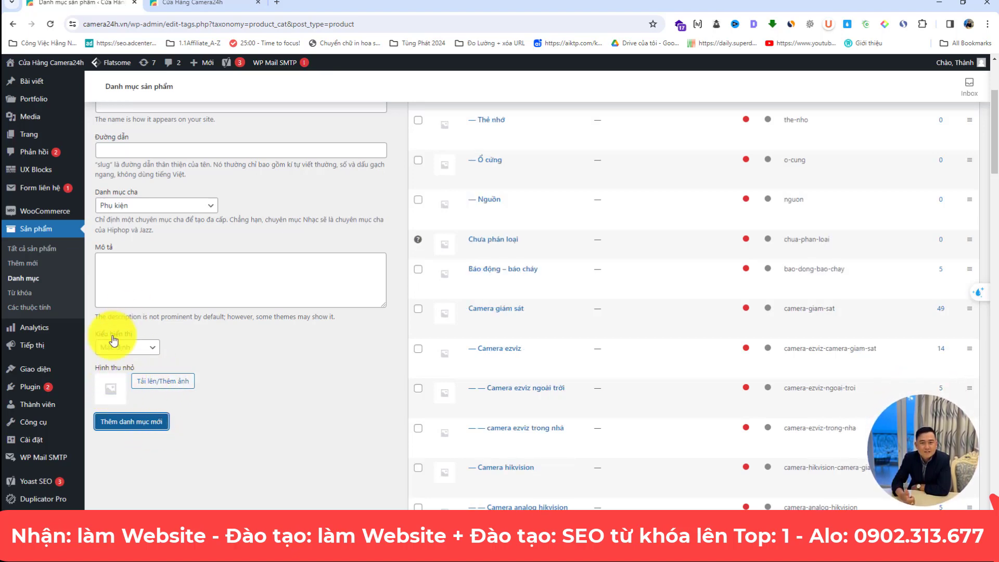
scroll(312, 364, "up", 3)
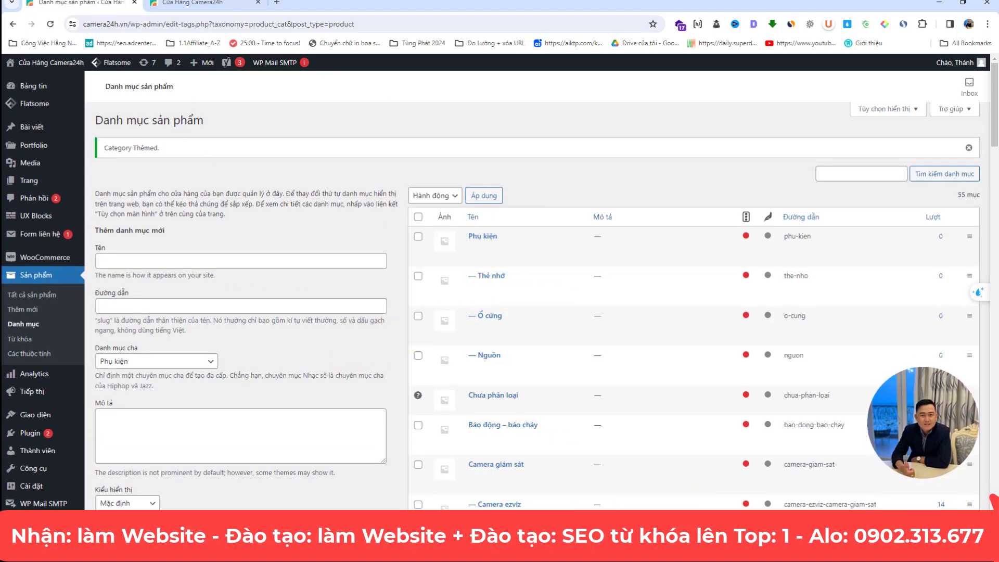
Switch to the EdrawMind map to review the category creation steps, and return to the product categories page
left_click(739, 481)
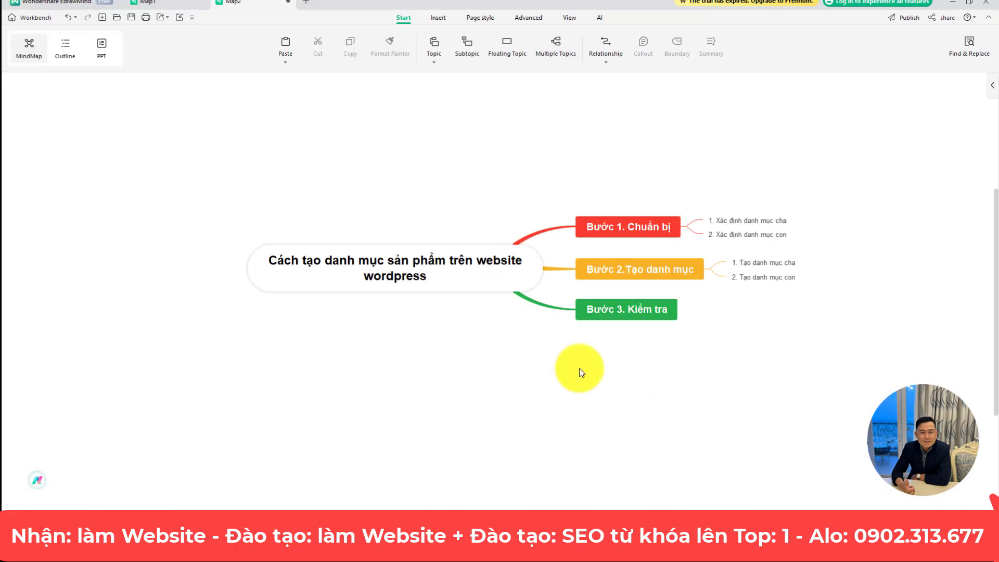
left_click(953, 5)
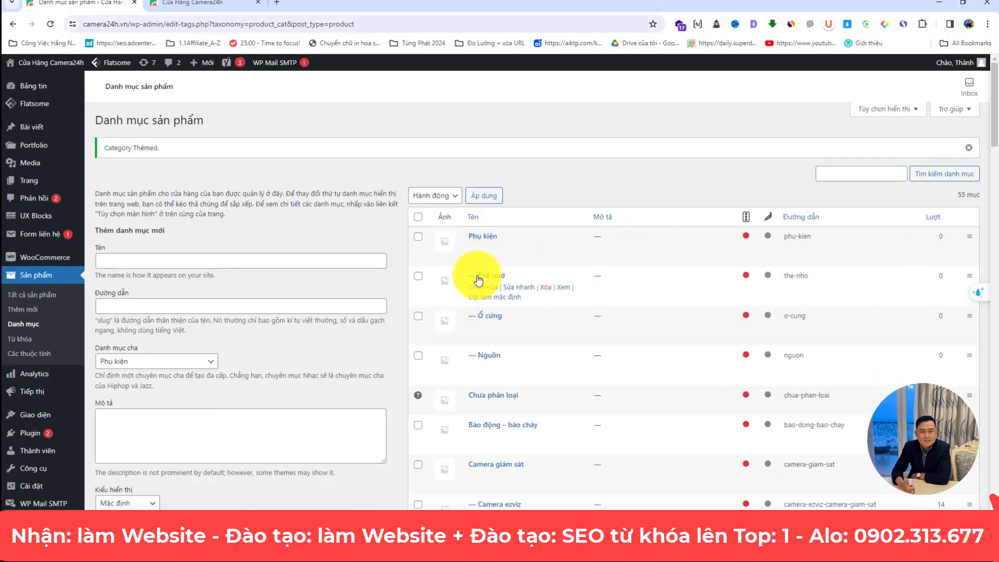
Select the Nguồn, Ổ cứng and Thẻ nhớ subcategories under Phụ kiện in the category list
left_click(418, 356)
left_click(418, 316)
left_click(418, 277)
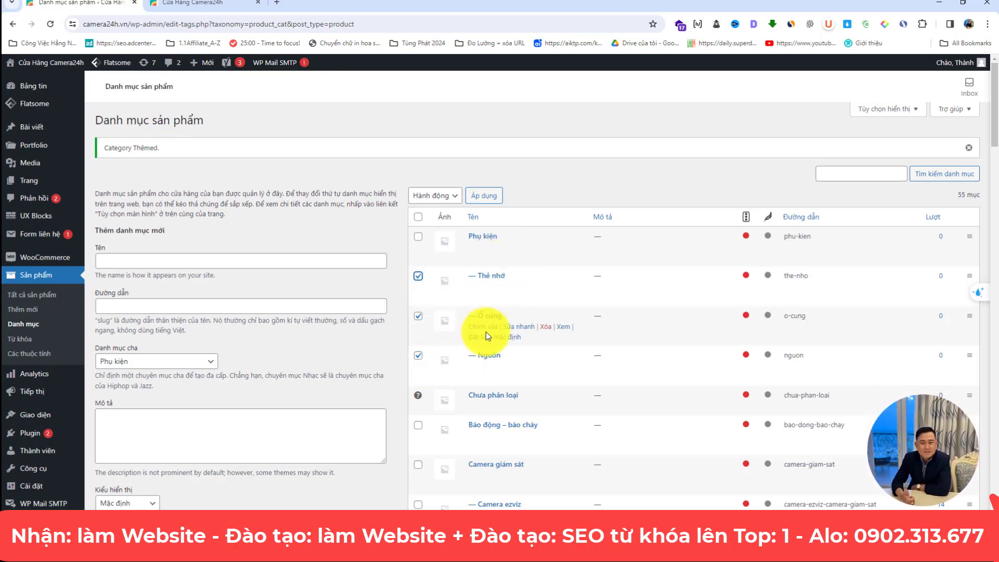